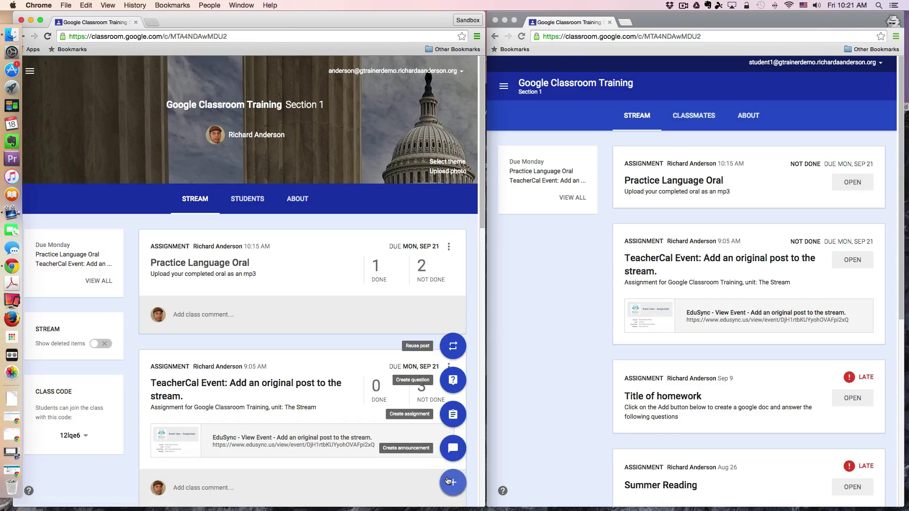
# Discard an unposted new assignment and view the class's student list in the student window
pyautogui.click(452, 415)
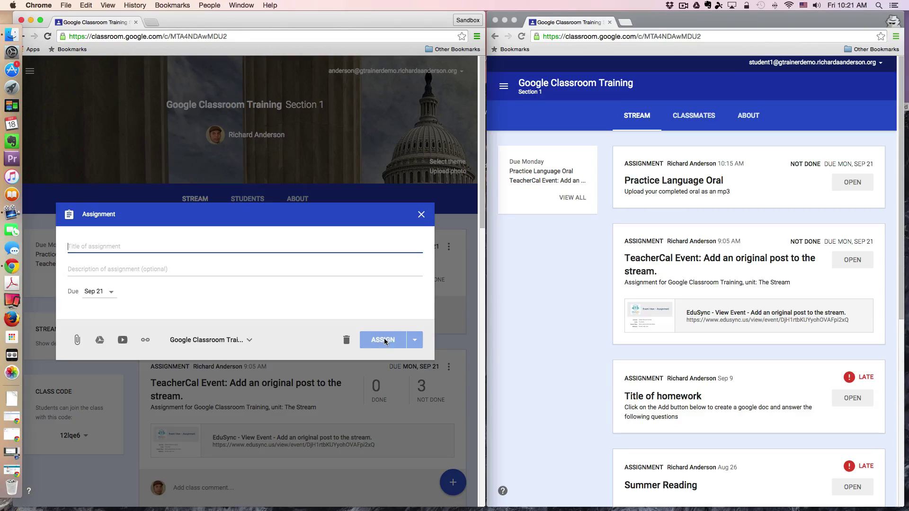
pyautogui.click(421, 214)
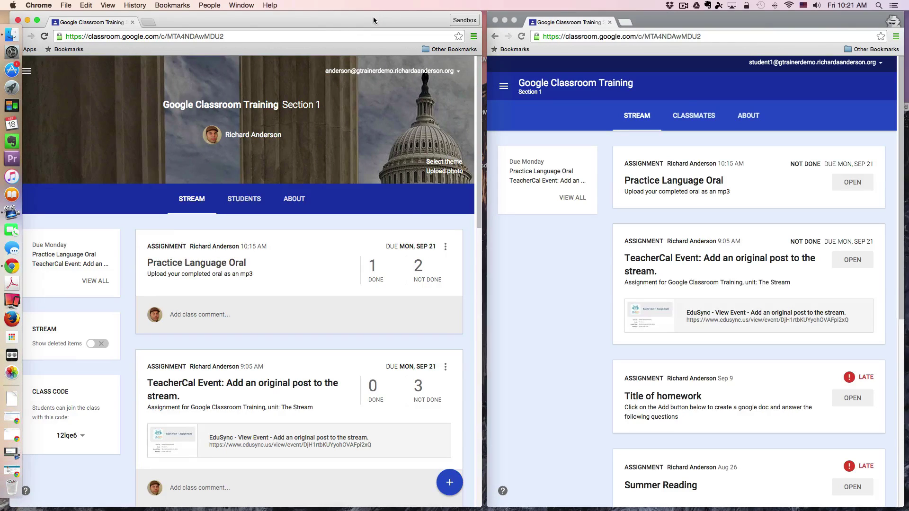
pyautogui.click(714, 21)
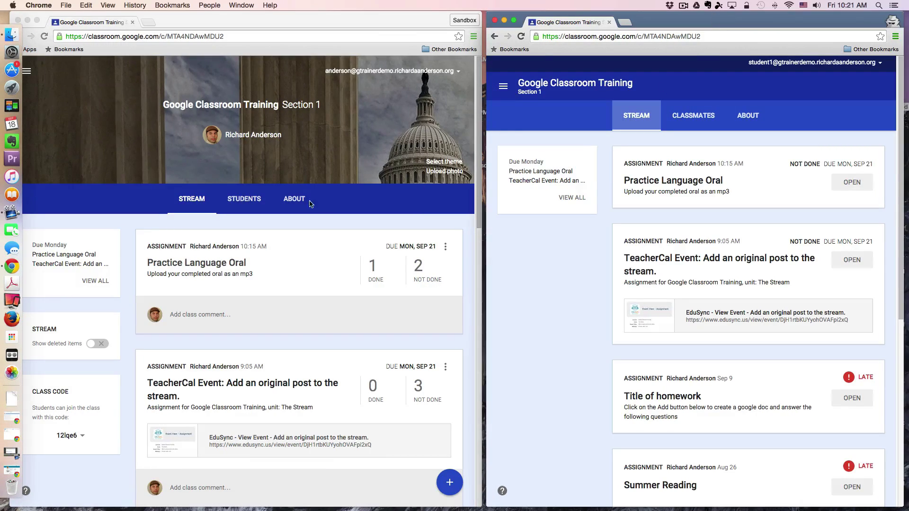
pyautogui.click(244, 199)
pyautogui.click(244, 199)
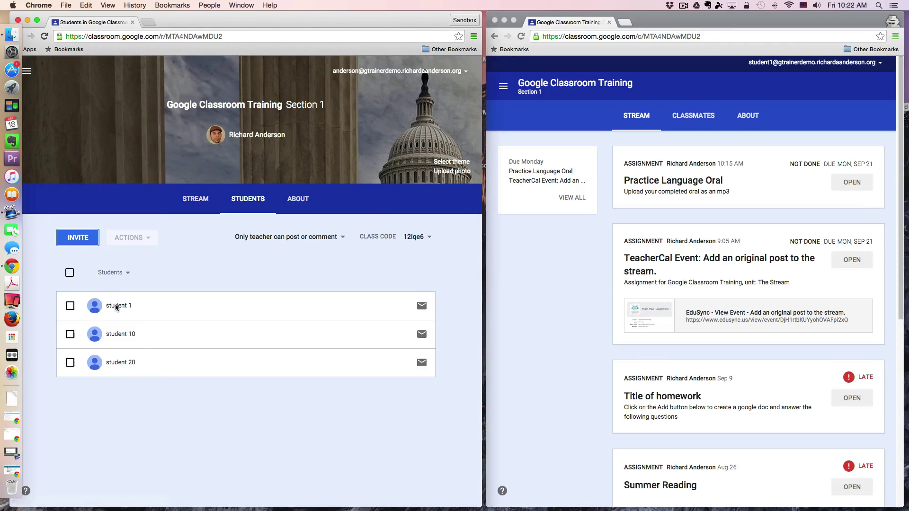
# Return to the student's stream and open the Practice Language Oral assignment details
pyautogui.click(196, 199)
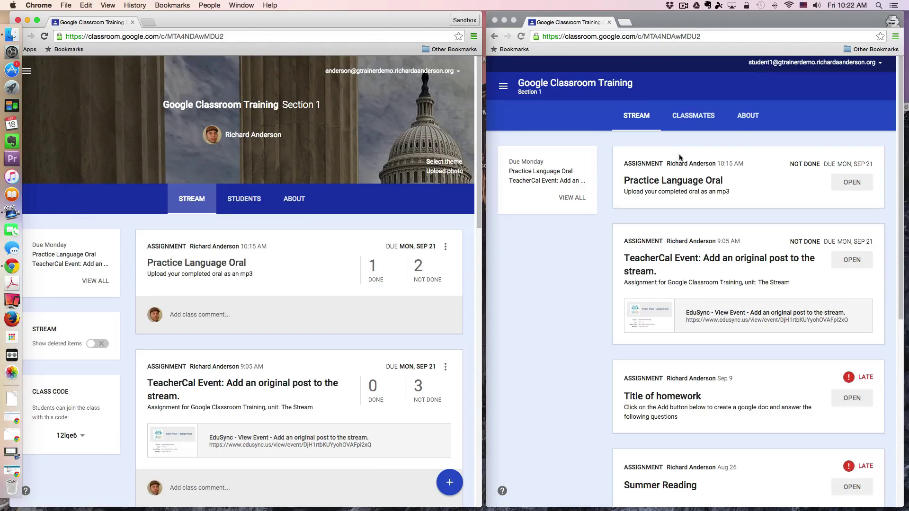
pyautogui.click(771, 191)
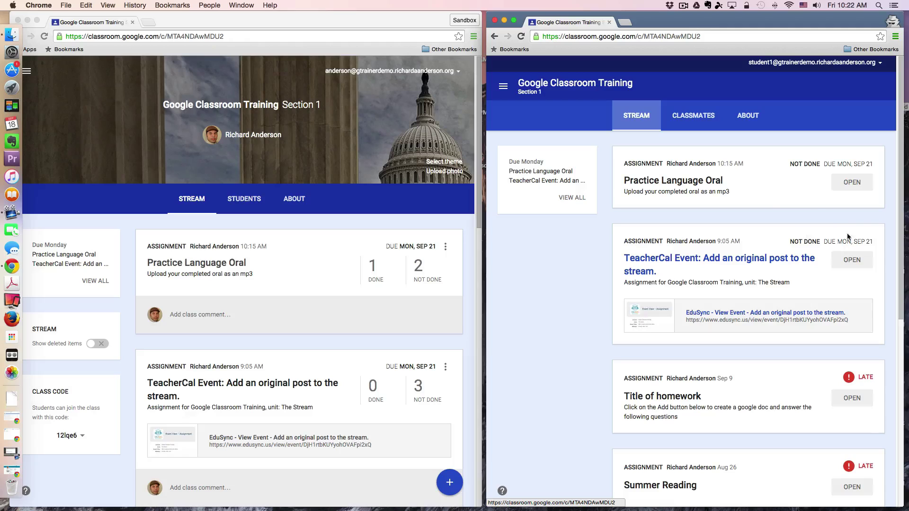
pyautogui.click(851, 183)
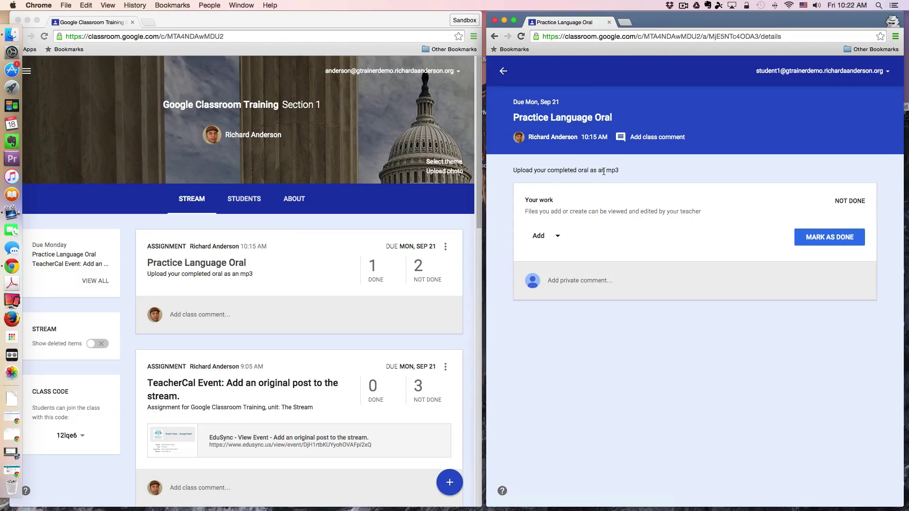
# Upload R09_0058.MP3 from the computer as the student's Practice Language Oral work
pyautogui.click(554, 238)
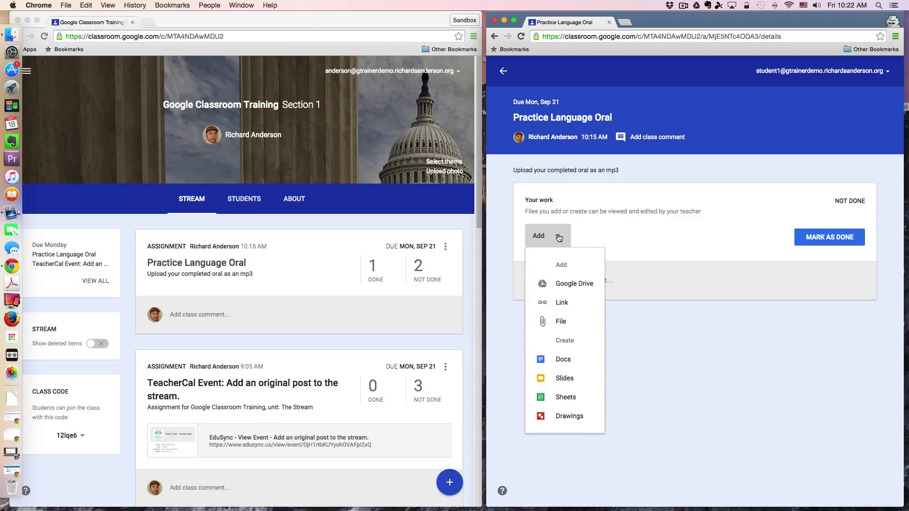
pyautogui.click(561, 321)
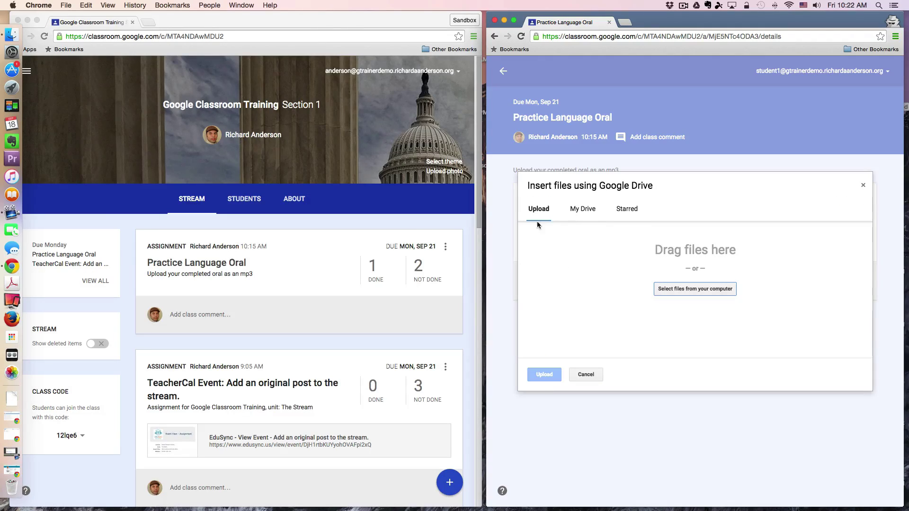
pyautogui.click(683, 290)
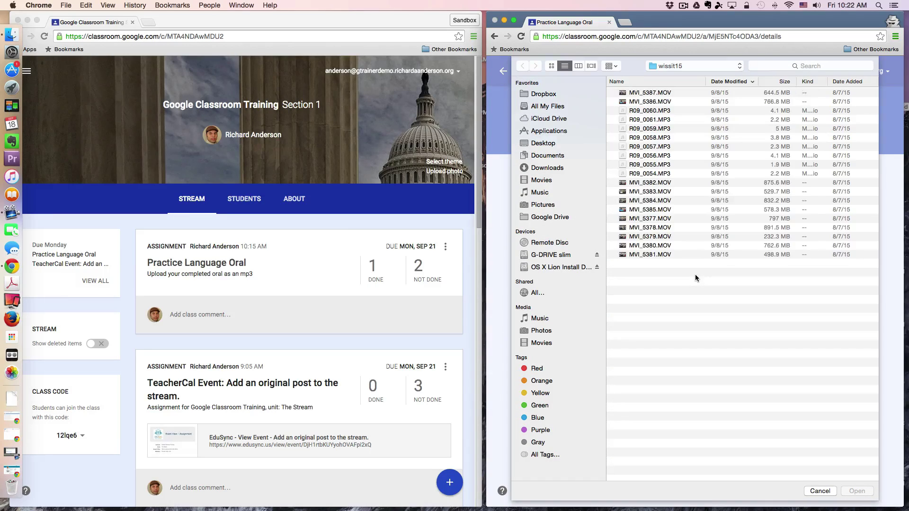
pyautogui.click(649, 138)
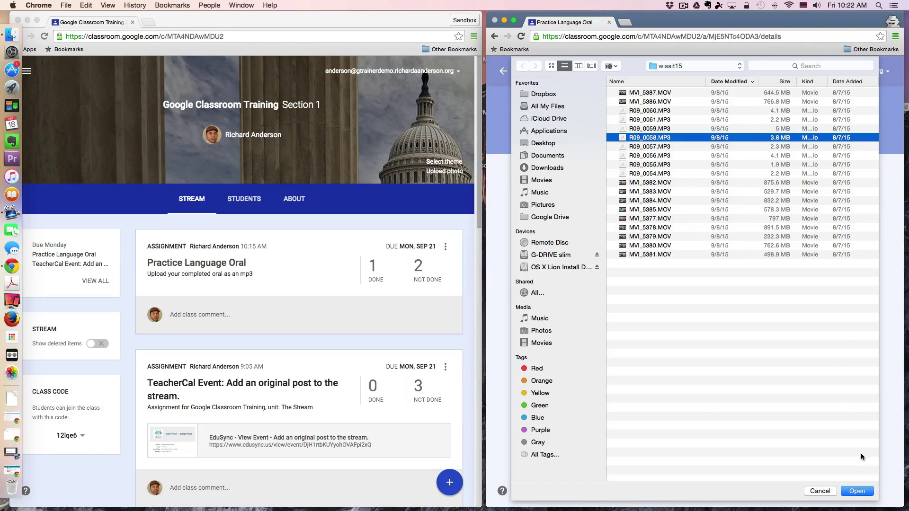
pyautogui.click(857, 491)
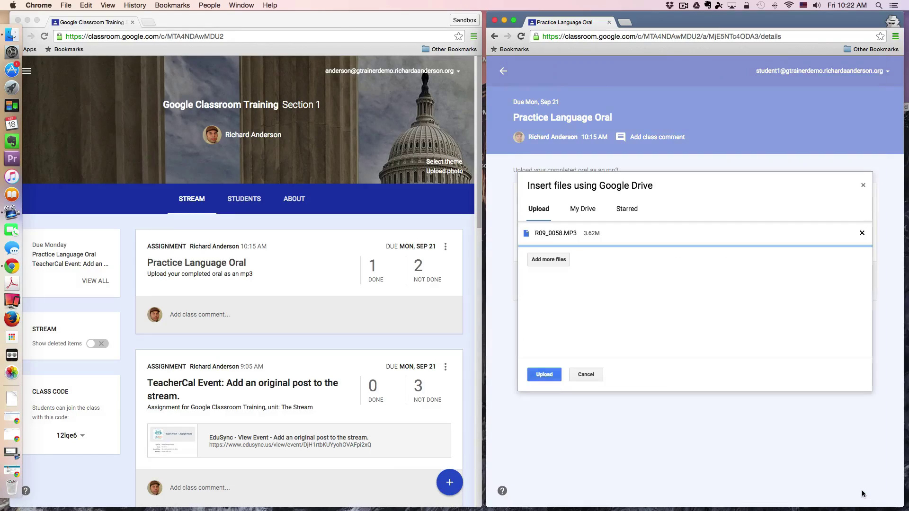
pyautogui.click(548, 377)
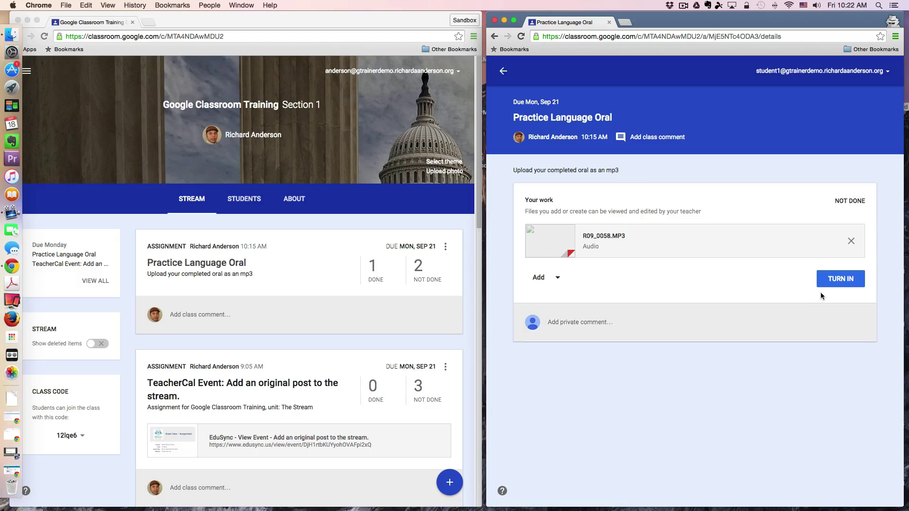
# Turn in the Practice Language Oral work with R09_0058.MP3 and confirm the submission
pyautogui.click(844, 281)
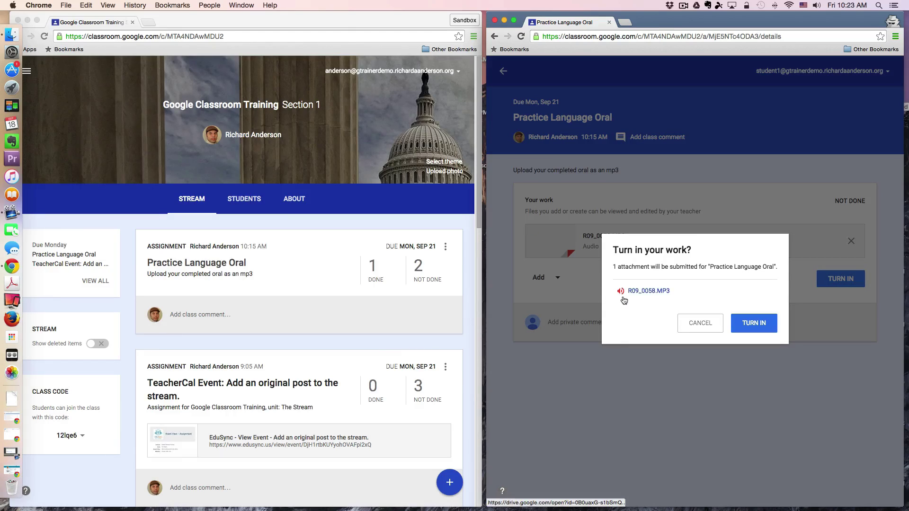
pyautogui.click(754, 325)
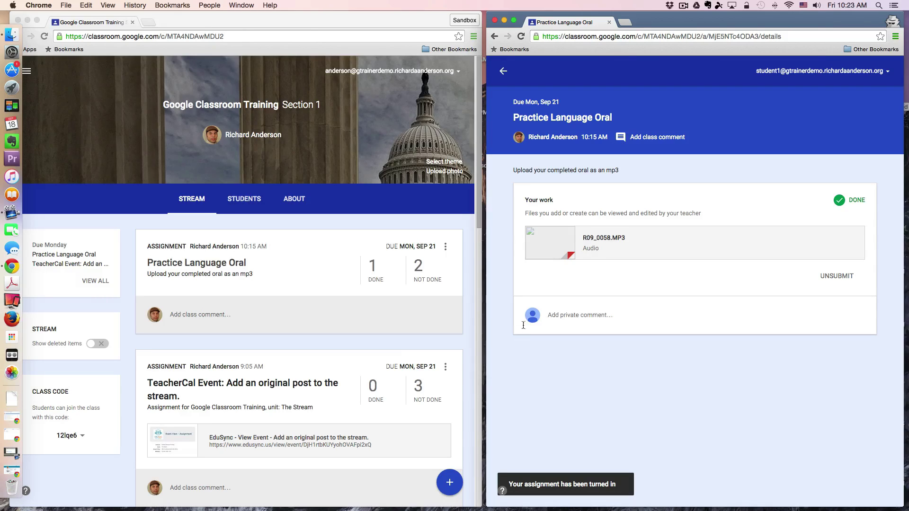
# Reload the teacher's stream to show Practice Language Oral at 2 done, 1 not done
pyautogui.moveTo(172, 18); pyautogui.dragTo(175, 18)
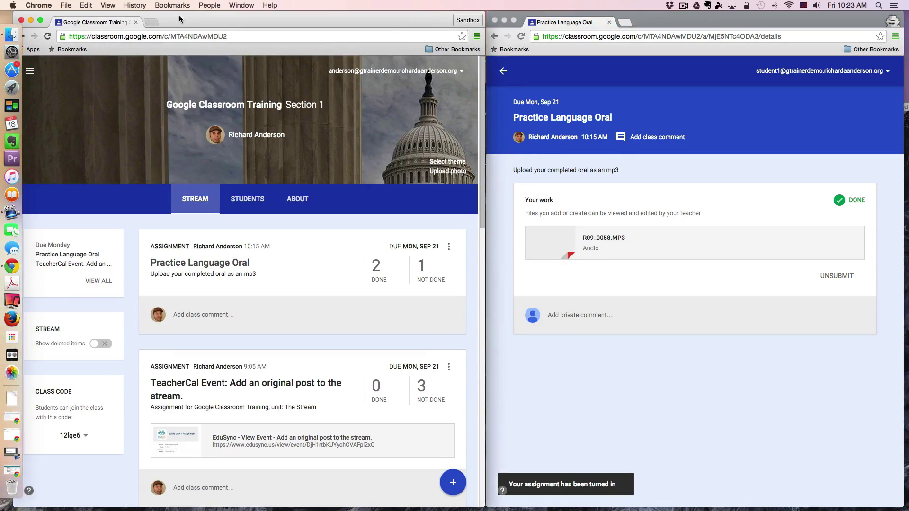
pyautogui.click(47, 37)
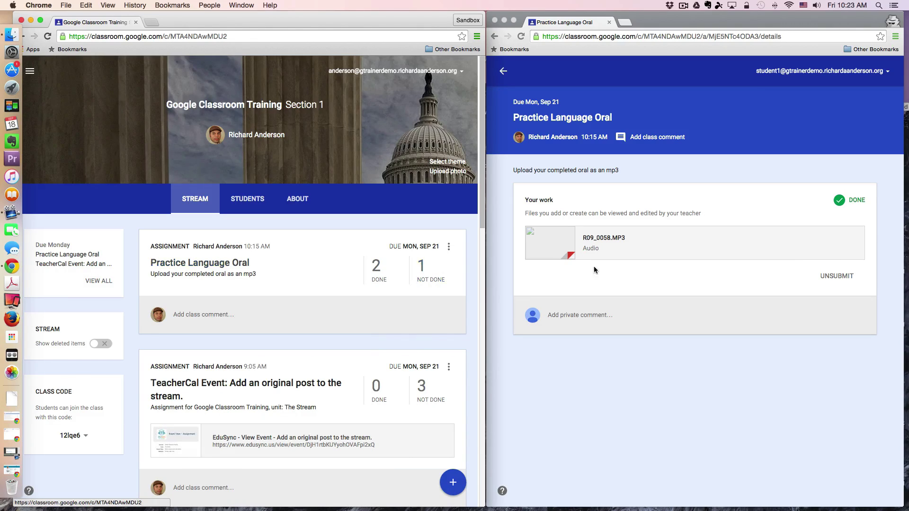
pyautogui.click(677, 276)
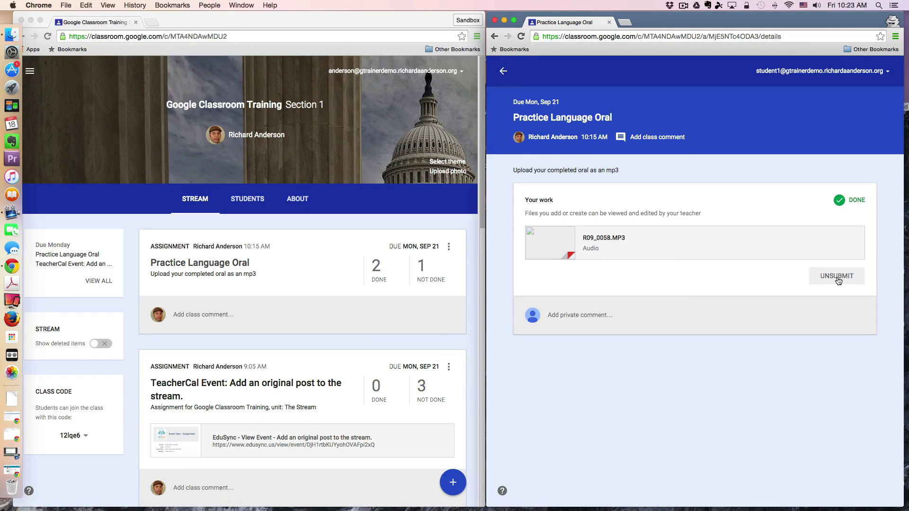